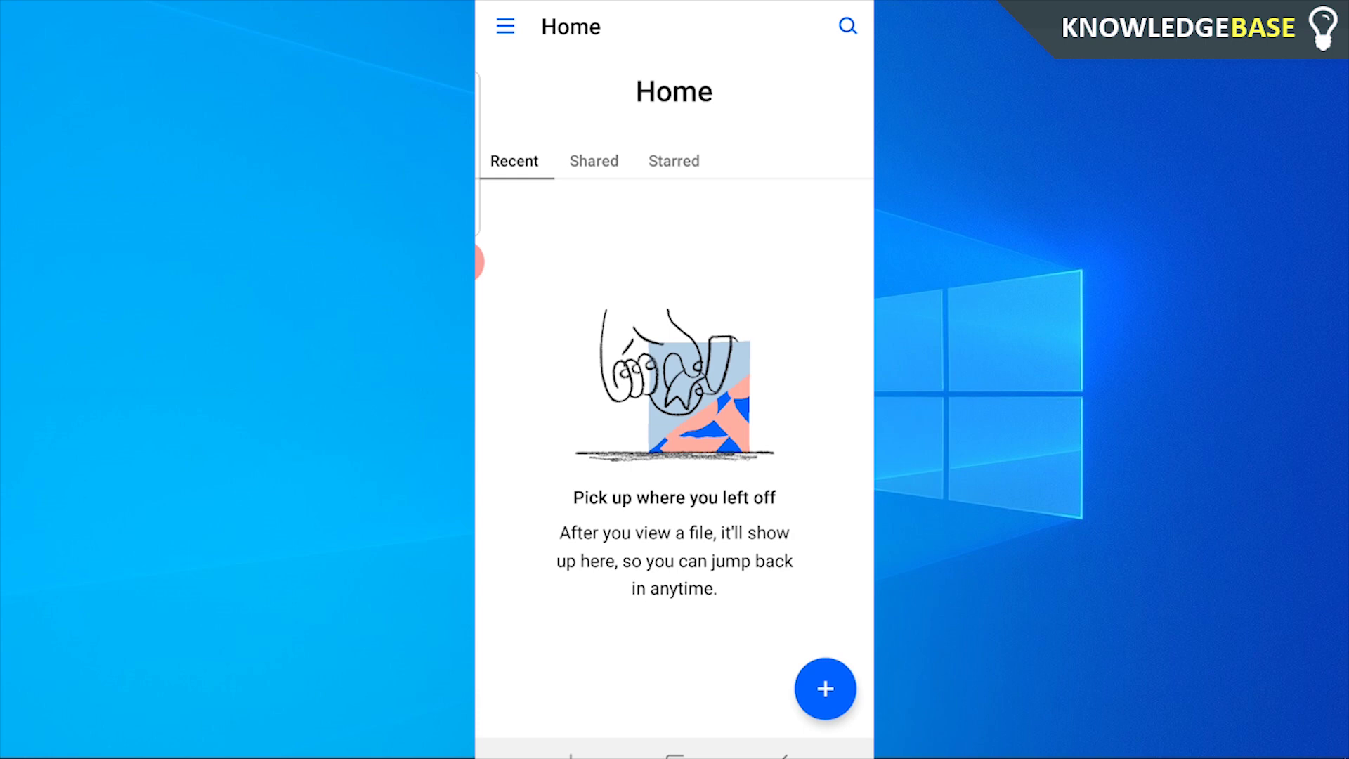
Peek at the main navigation drawer, close it, and bring up the Add to Dropbox choices
click(505, 27)
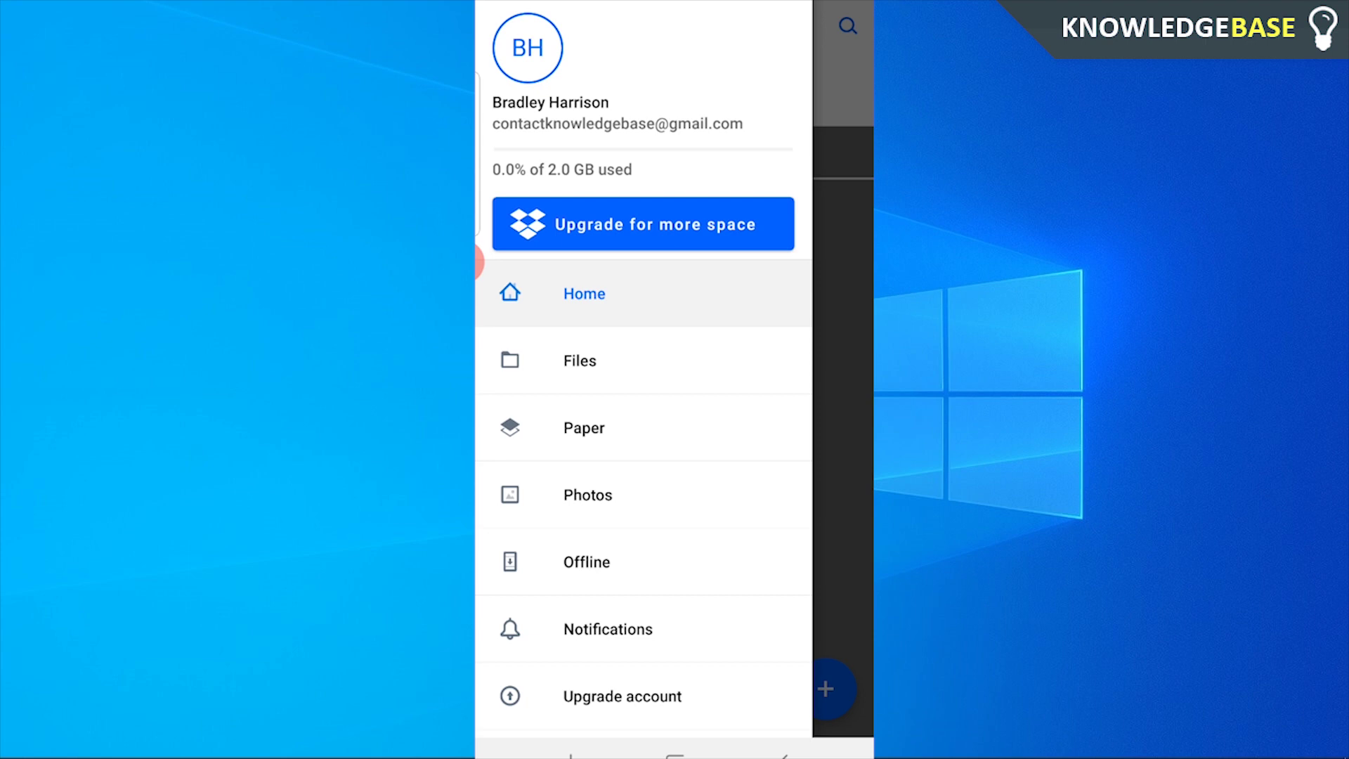
click(843, 421)
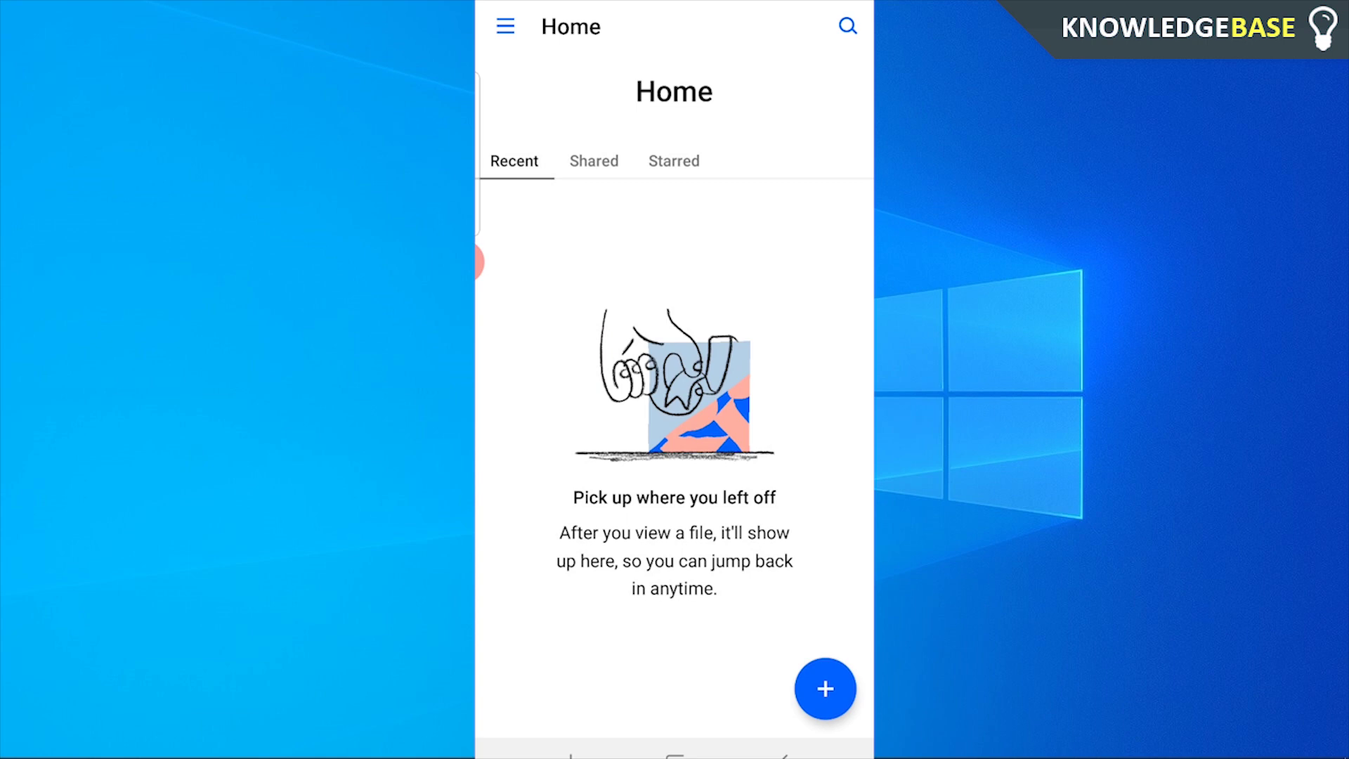
click(826, 688)
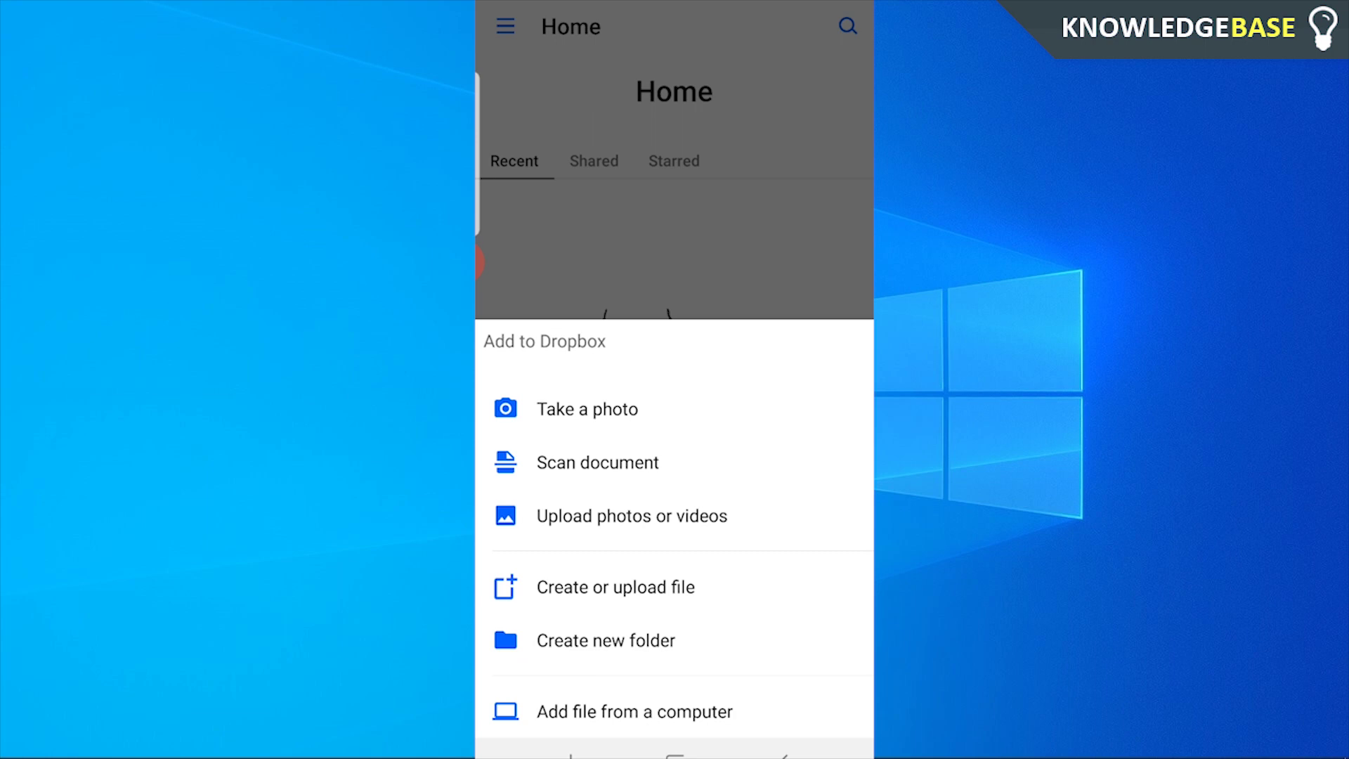
Upload today's 5:39 video from the phone as 20200426_161626.mp4 (182.4 MB)
click(631, 516)
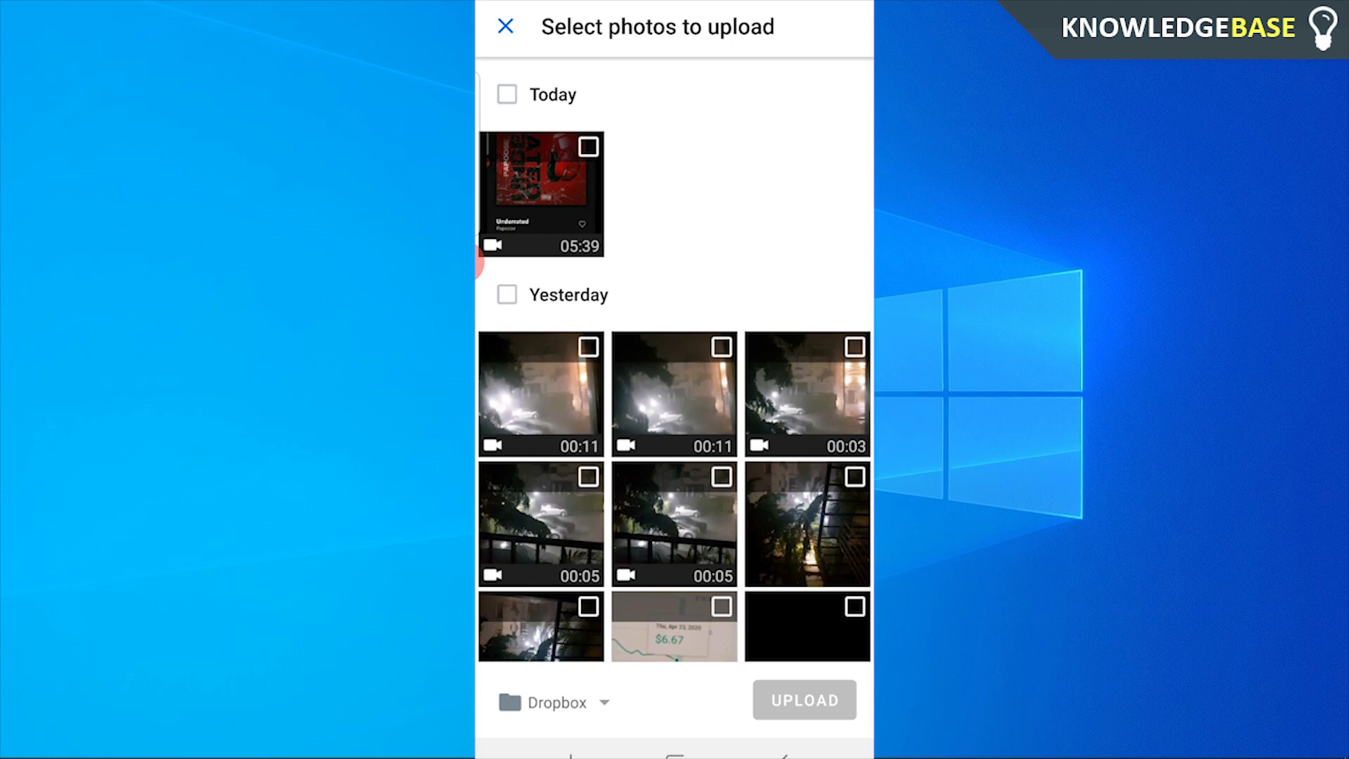
click(541, 193)
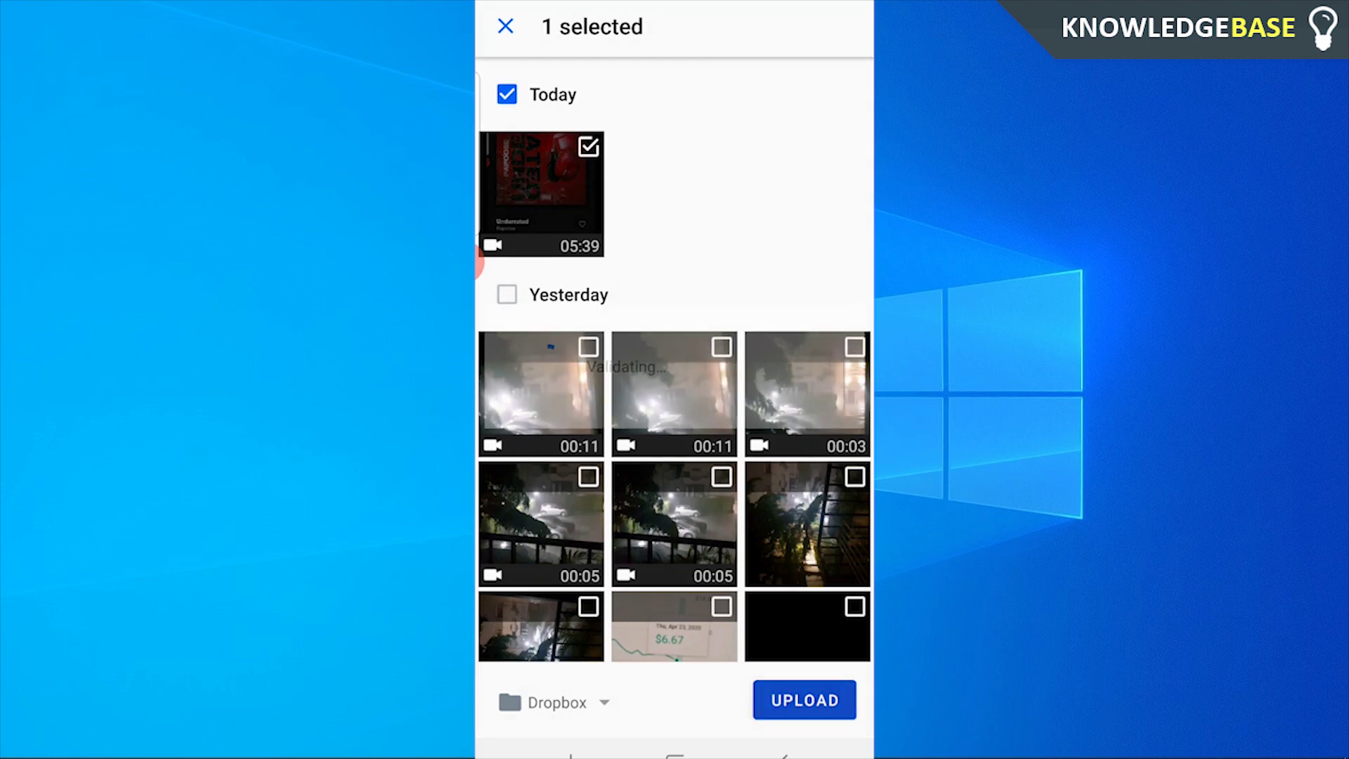
click(804, 700)
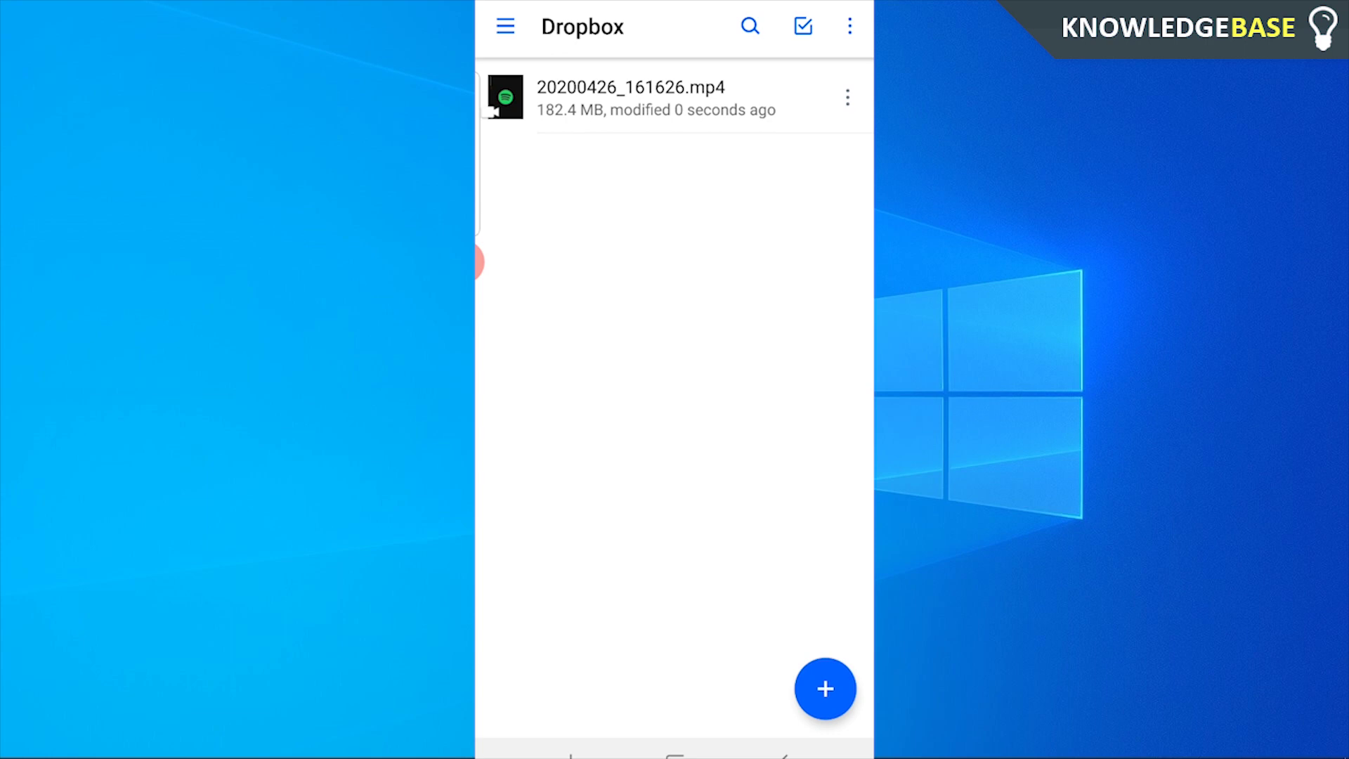
Share 20200426_161626.mp4, skip email verification, and create a view link
click(848, 97)
scroll(675, 528, down, 3)
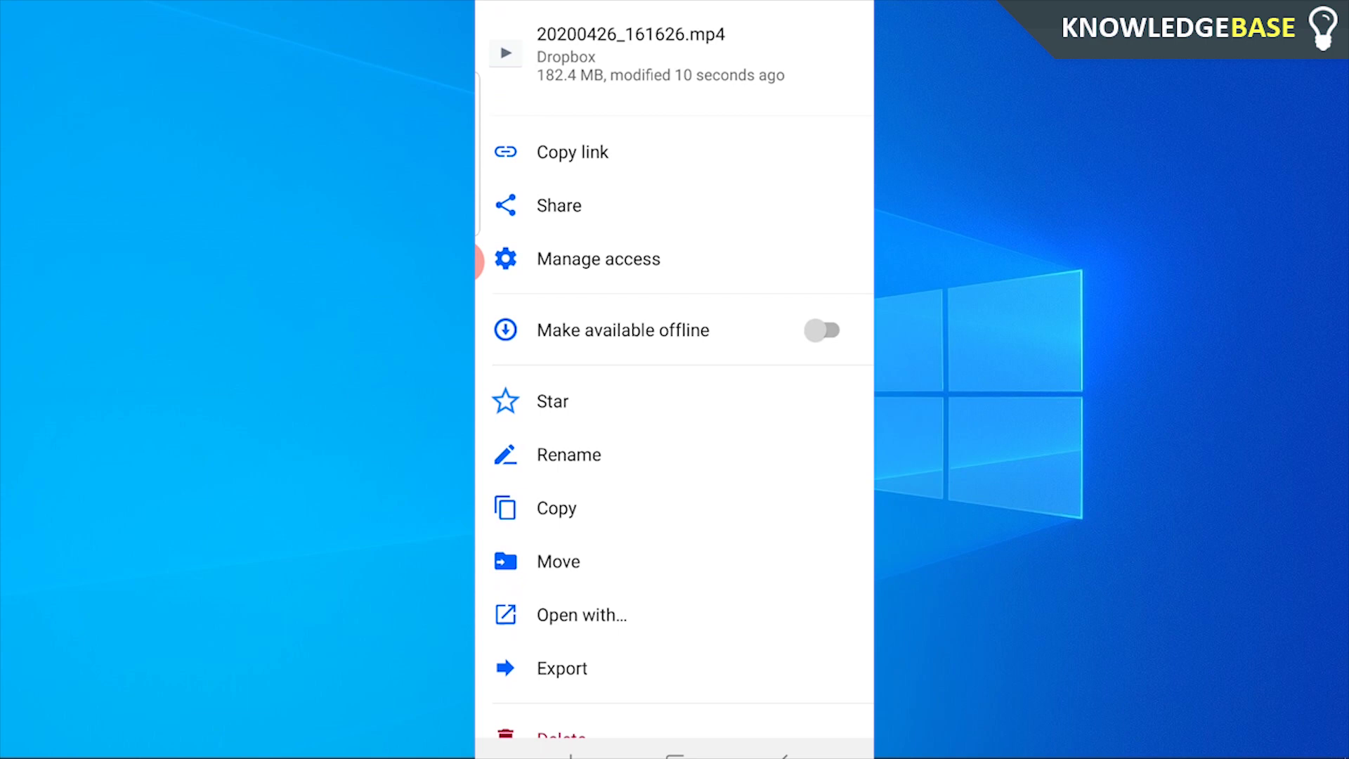
click(559, 206)
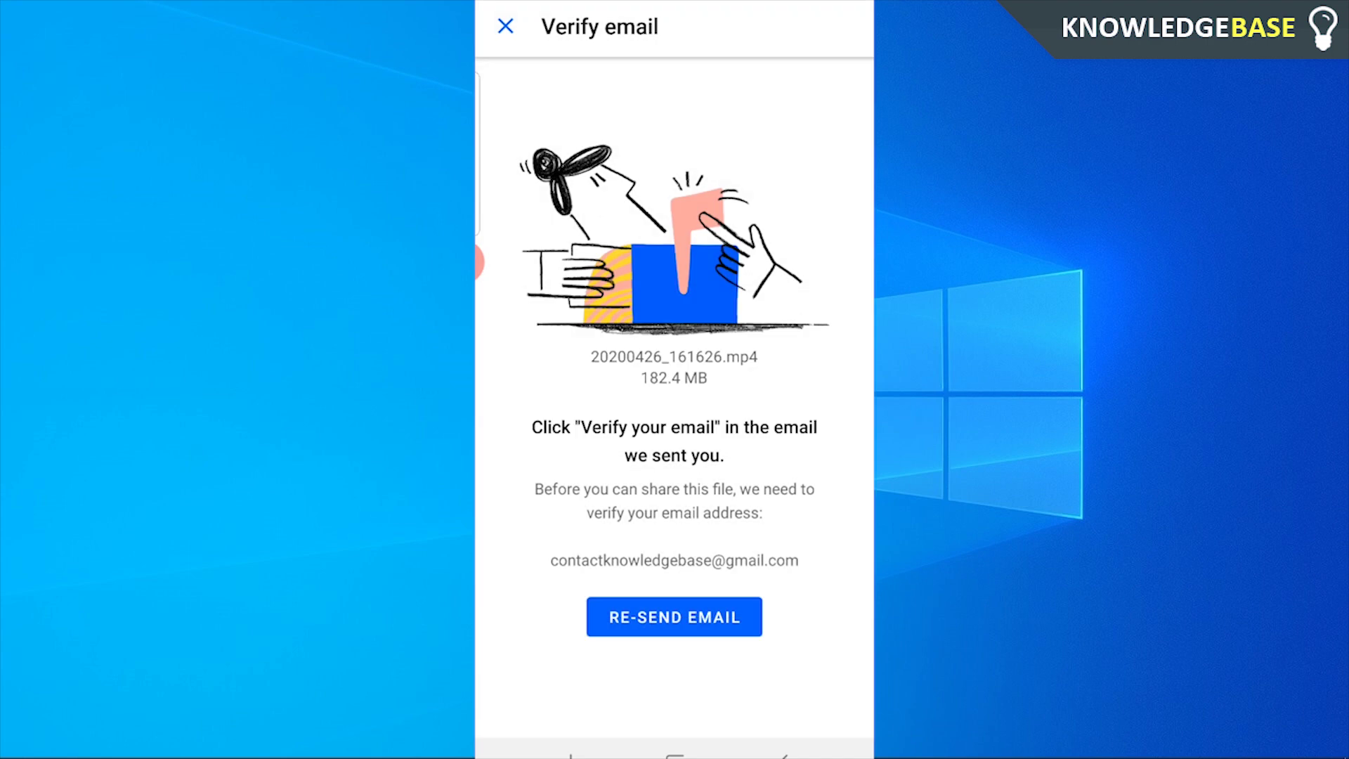
click(506, 27)
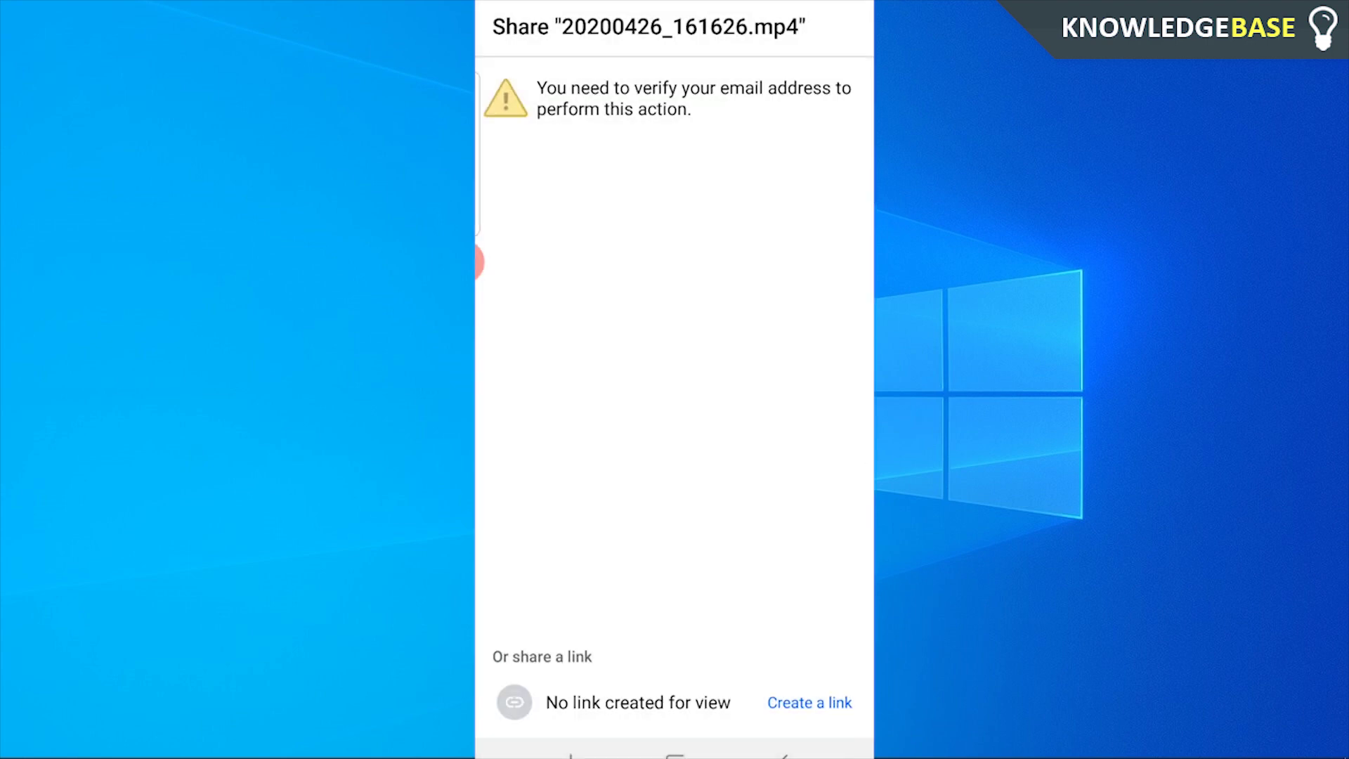
click(675, 702)
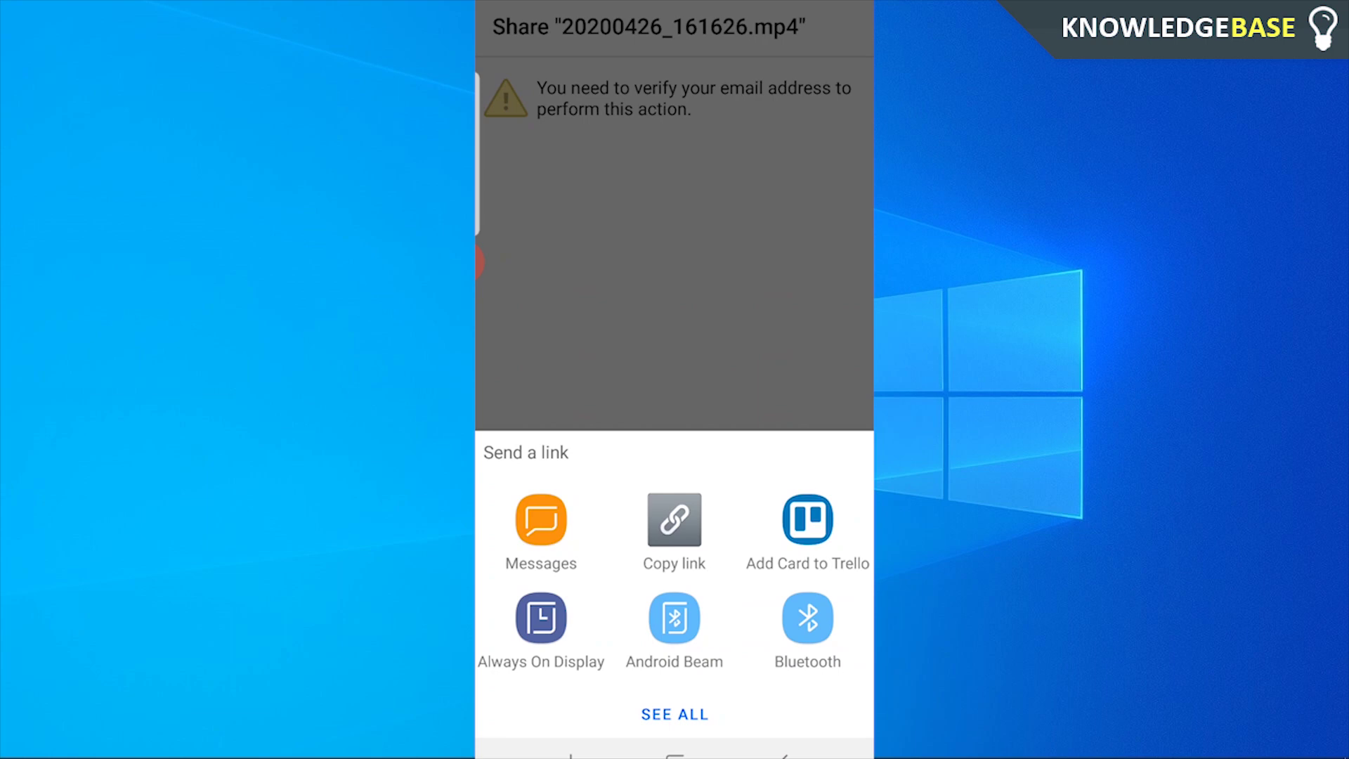
Copy the video's view link from the Send a link sheet
click(674, 520)
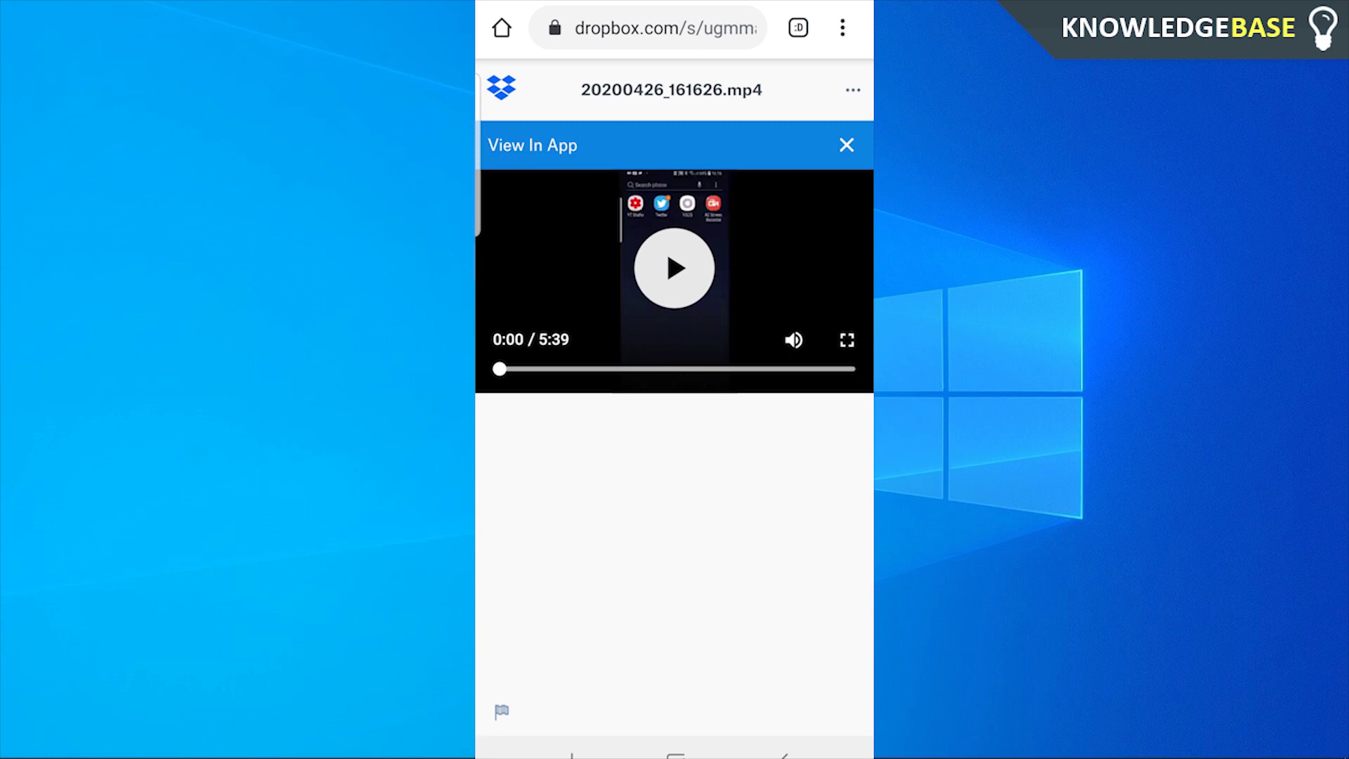
Show more options on the shared video page before moving to the desktop site
click(853, 90)
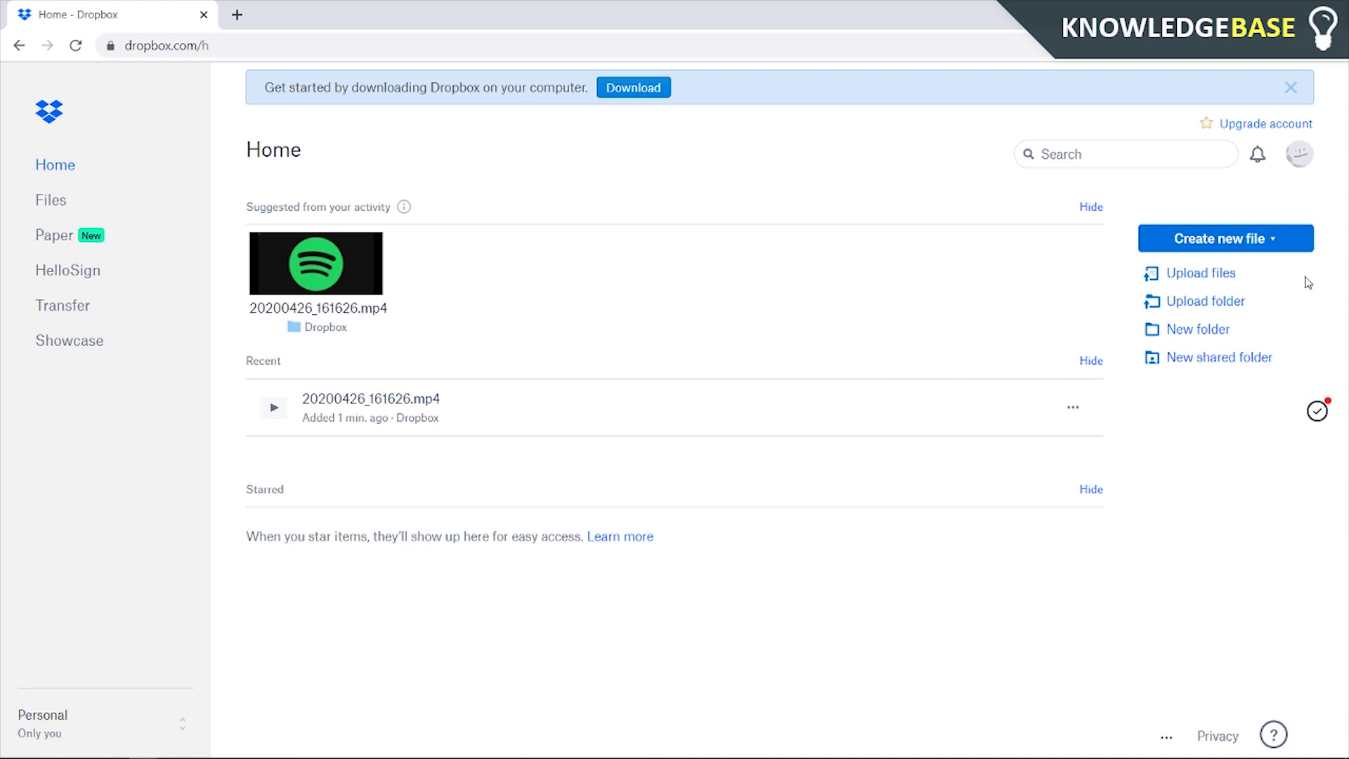
Glance at the new file types list on the website and close it
click(1273, 242)
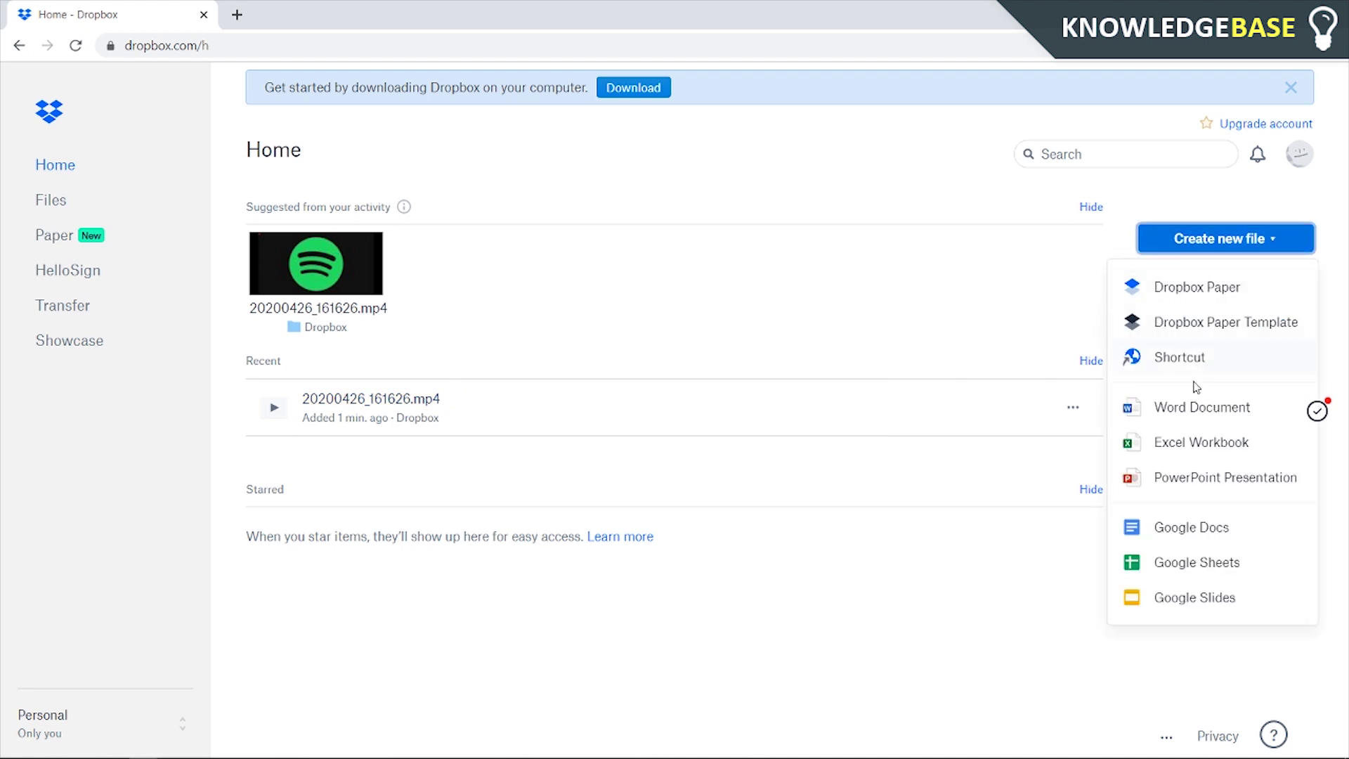
click(1049, 184)
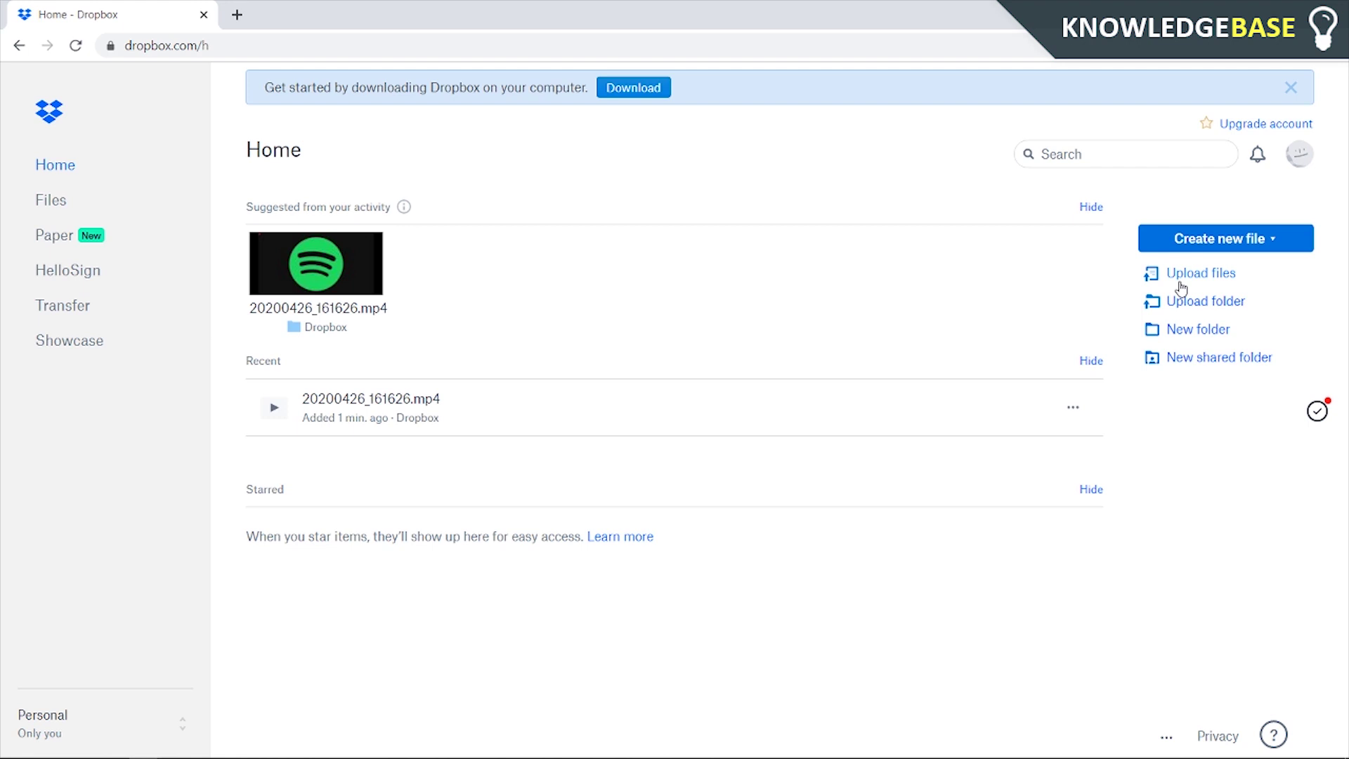
mouse_move(316, 263)
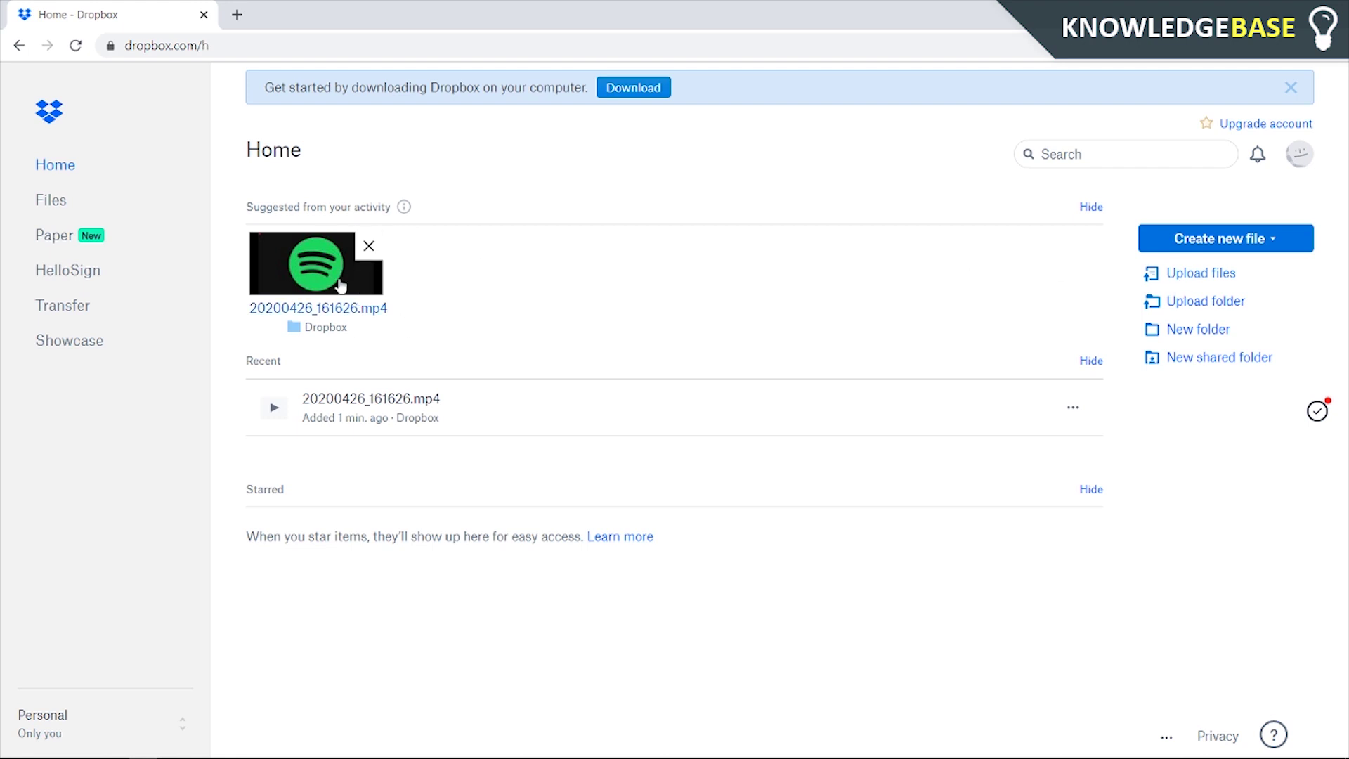
Copy a view link for 20200426_161626.mp4 from its Share dialog and close the window
click(1073, 406)
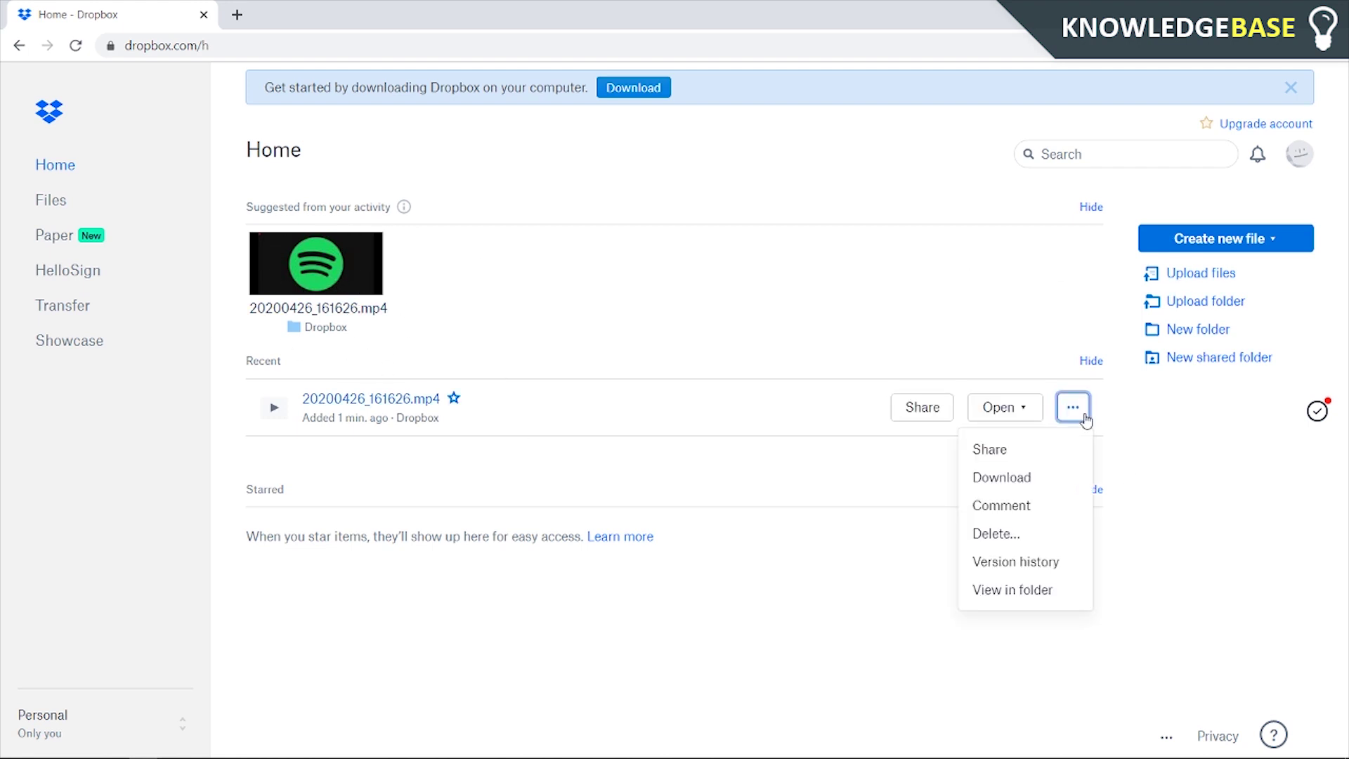
click(991, 449)
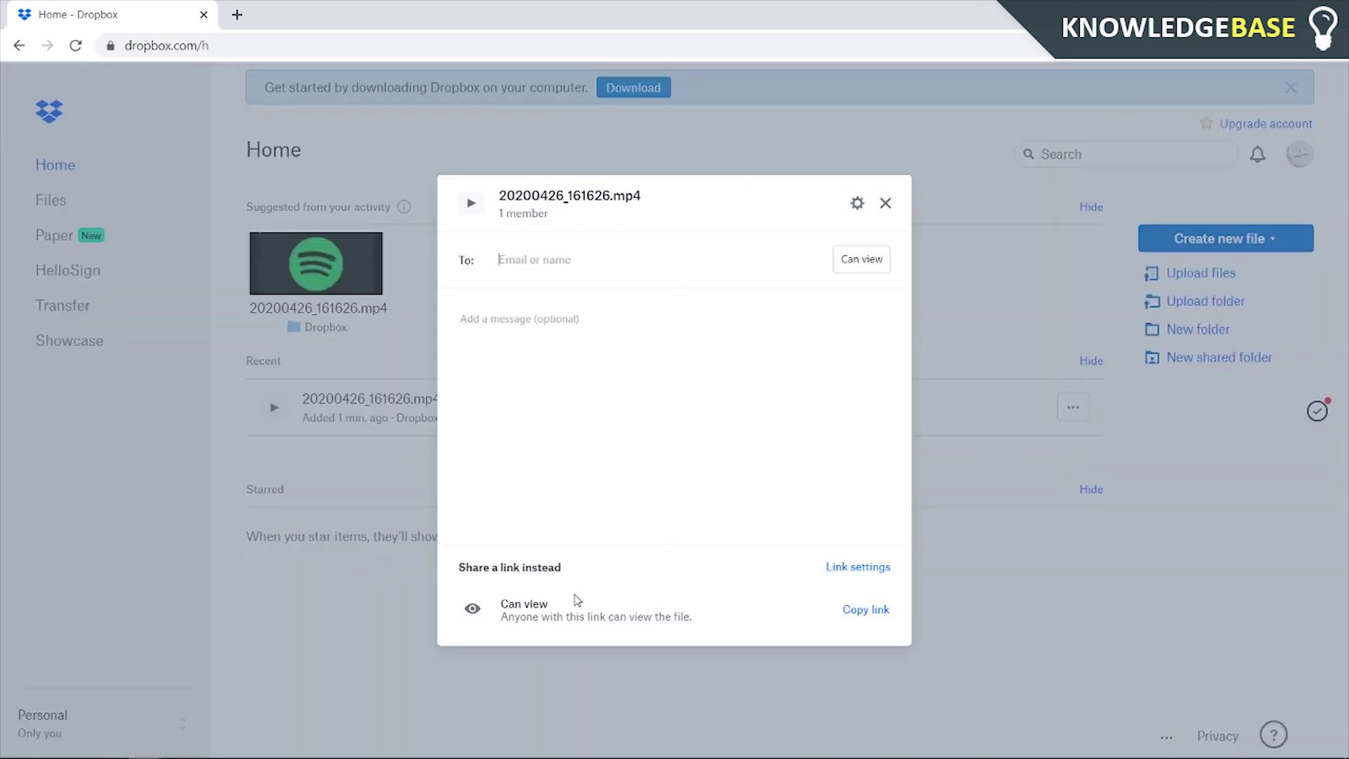
click(865, 609)
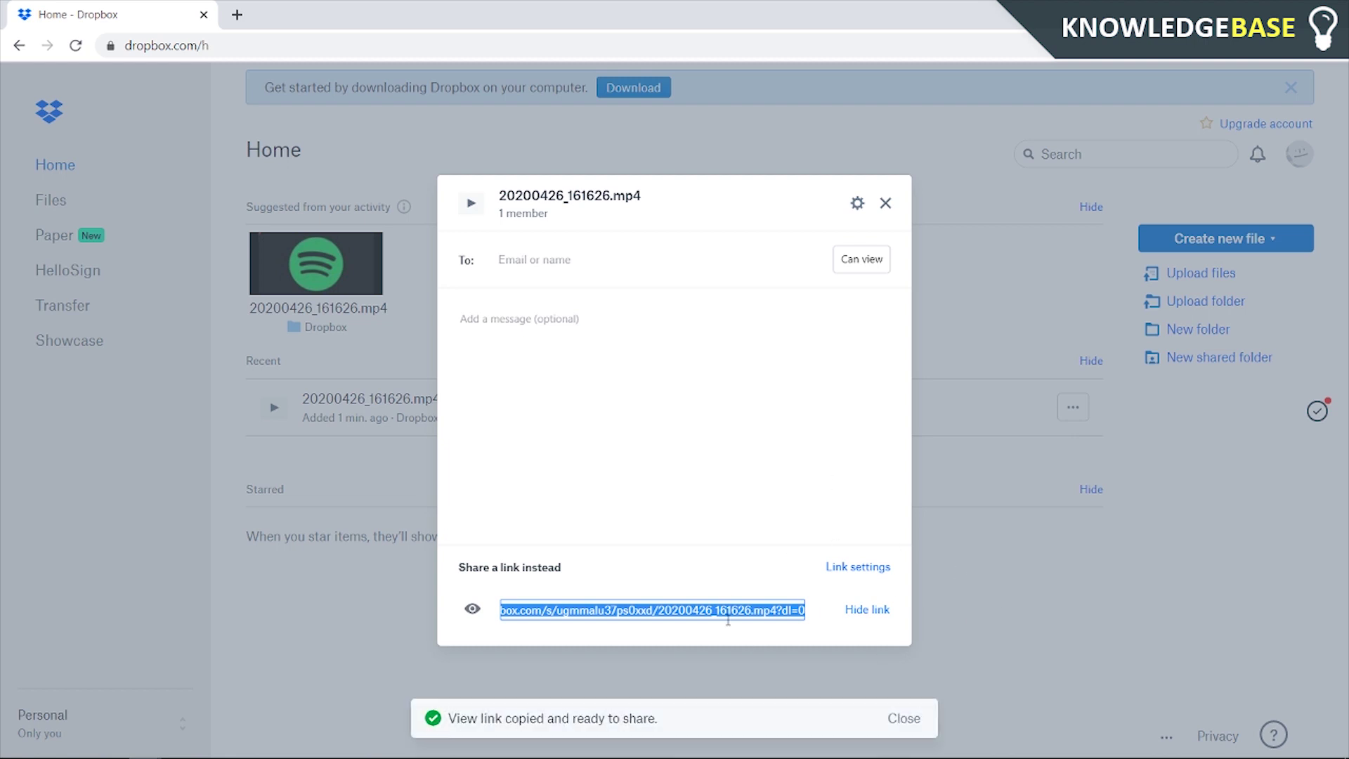
click(886, 202)
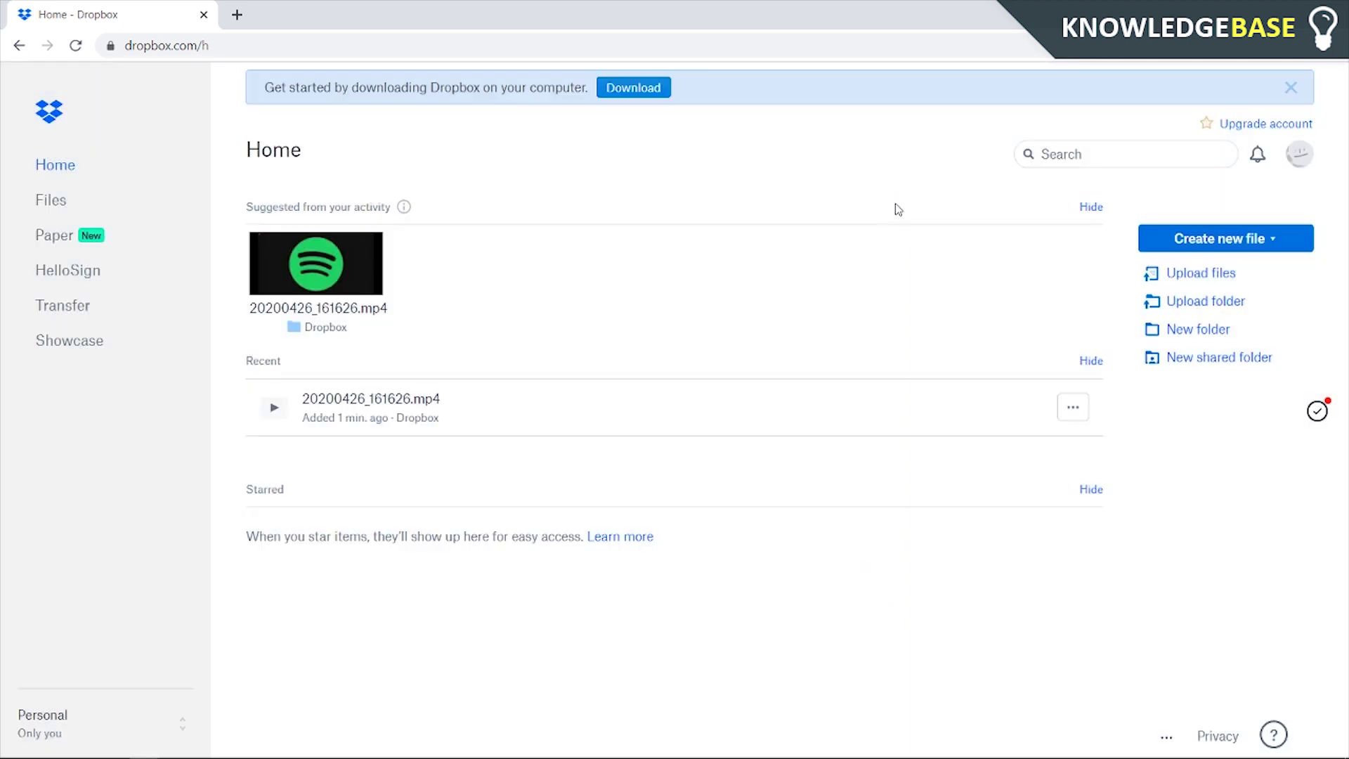